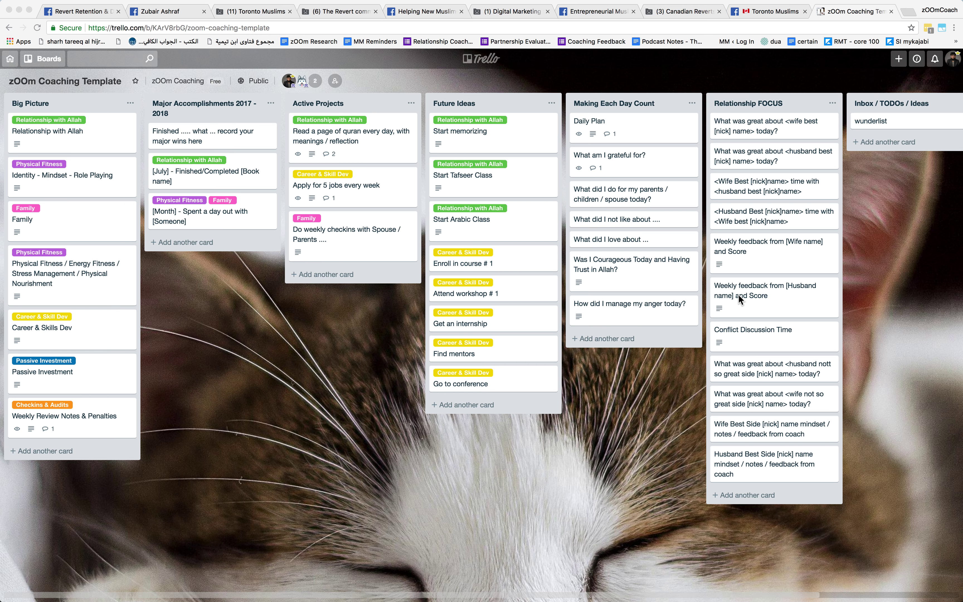
Examine the cards in the Relationship FOCUS list from the first to the last
scroll(606, 426, "up", 5)
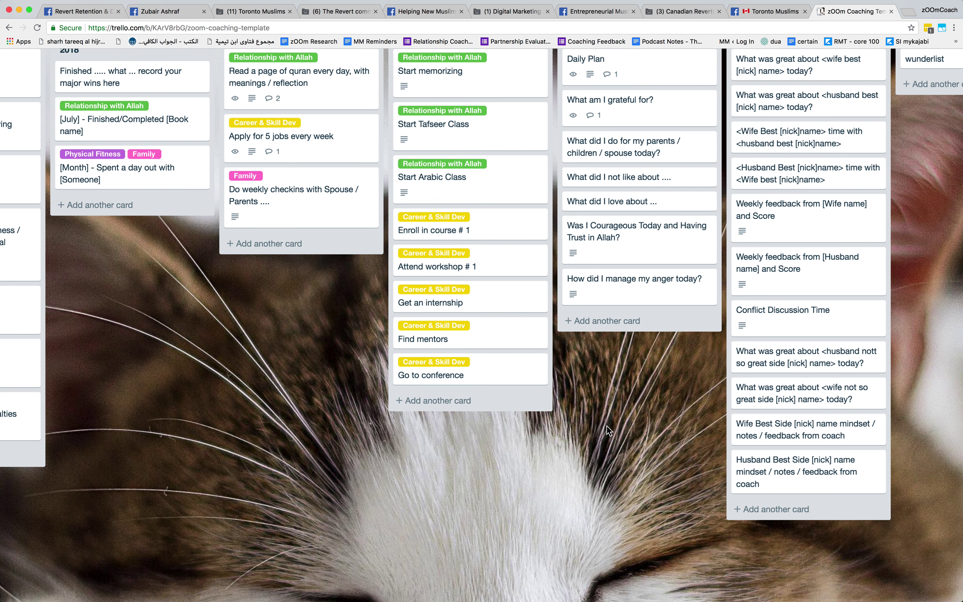
scroll(606, 426, "up", 3)
scroll(644, 488, "right", 7)
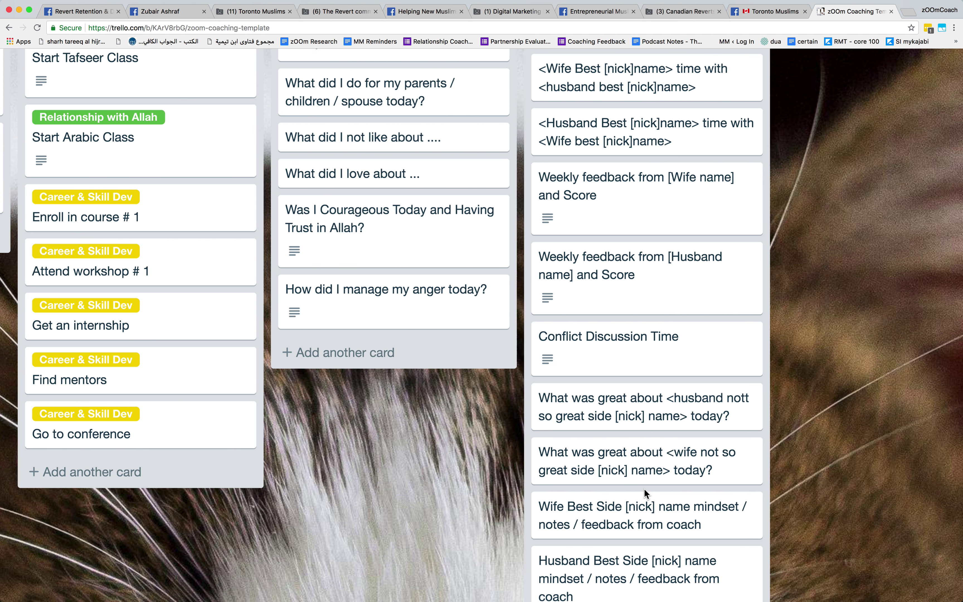
scroll(644, 489, "up", 3)
scroll(643, 488, "down", 5)
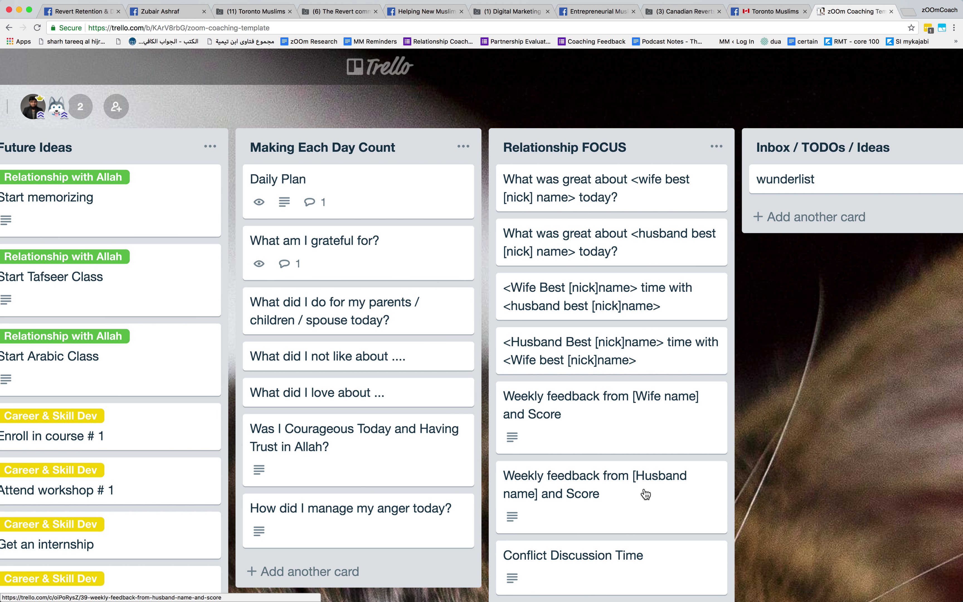
scroll(643, 491, "up", 5)
scroll(645, 492, "down", 3)
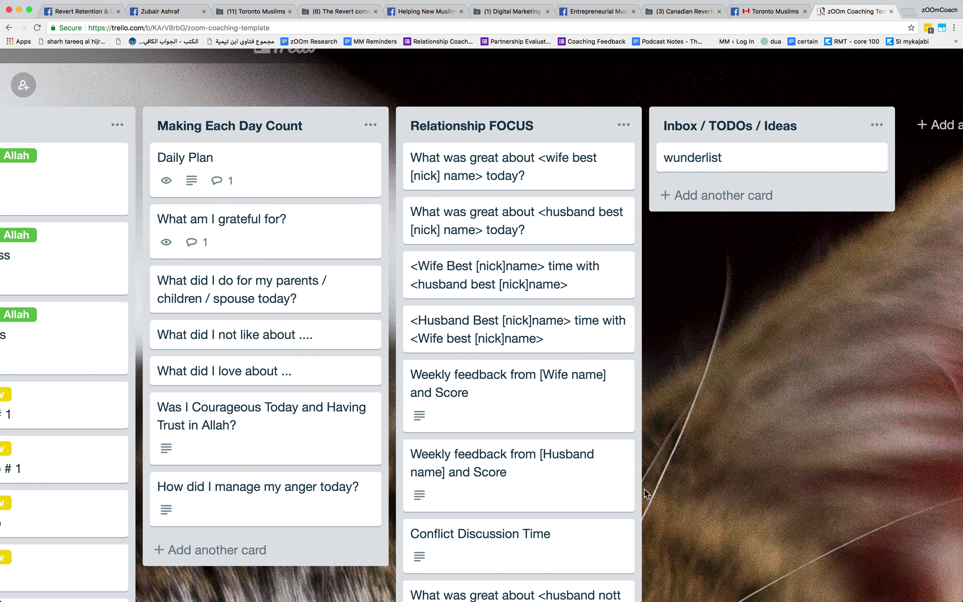
scroll(644, 489, "down", 6)
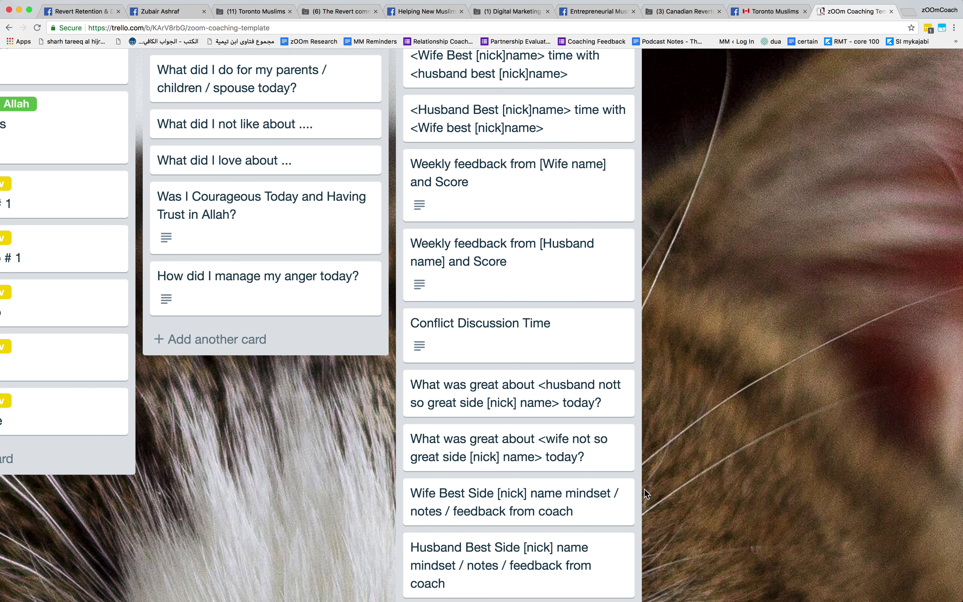
scroll(644, 489, "up", 9)
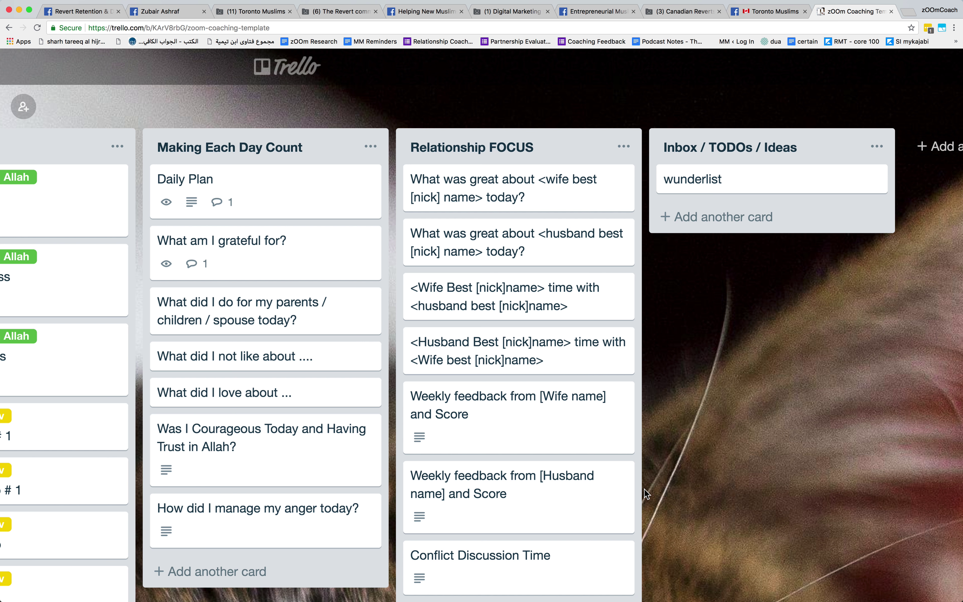
Add the Family label to the "What was great about <wife best [nick] name> today?" card and close the card
left_click(549, 206)
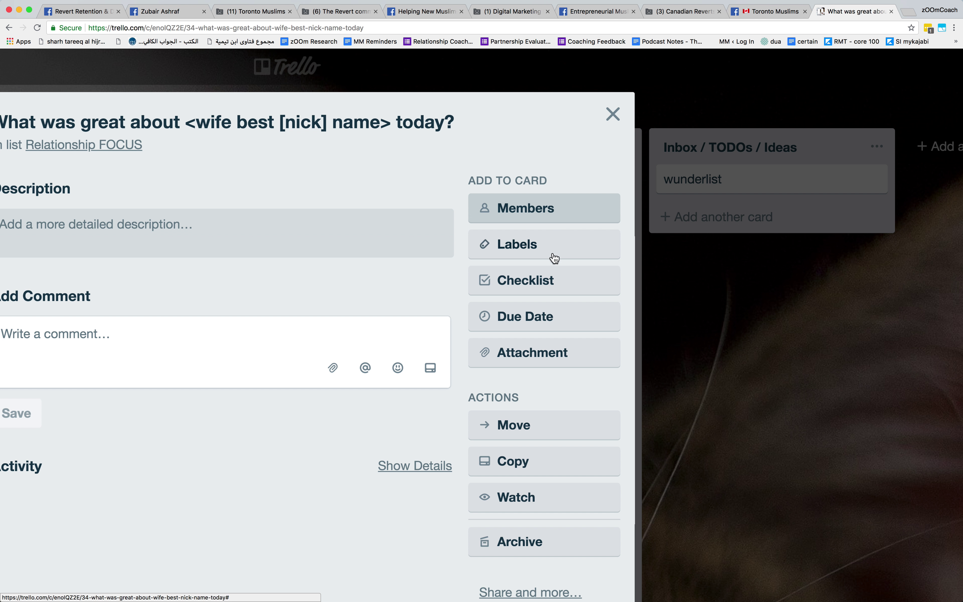
left_click(553, 255)
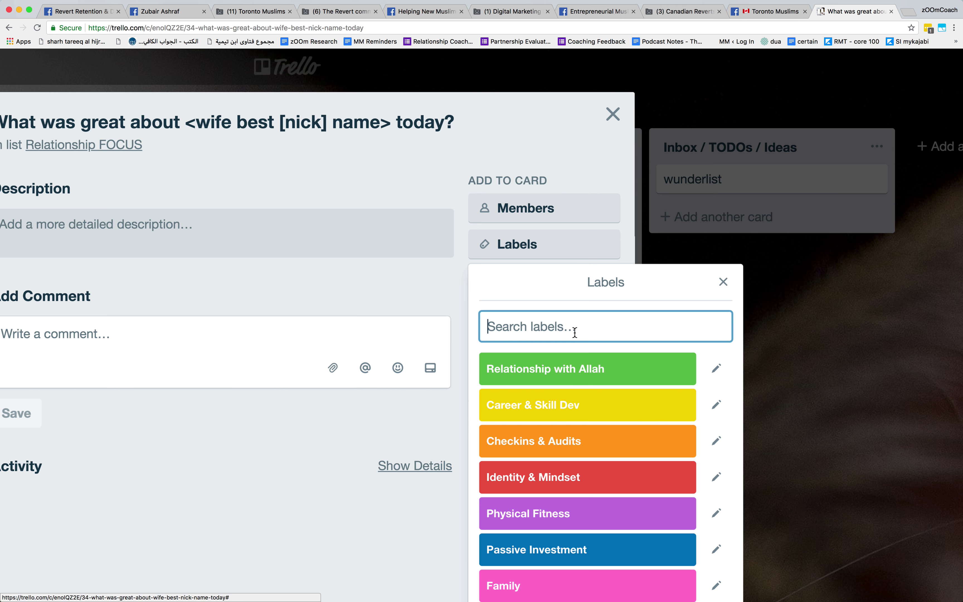
scroll(593, 458, "down", 3)
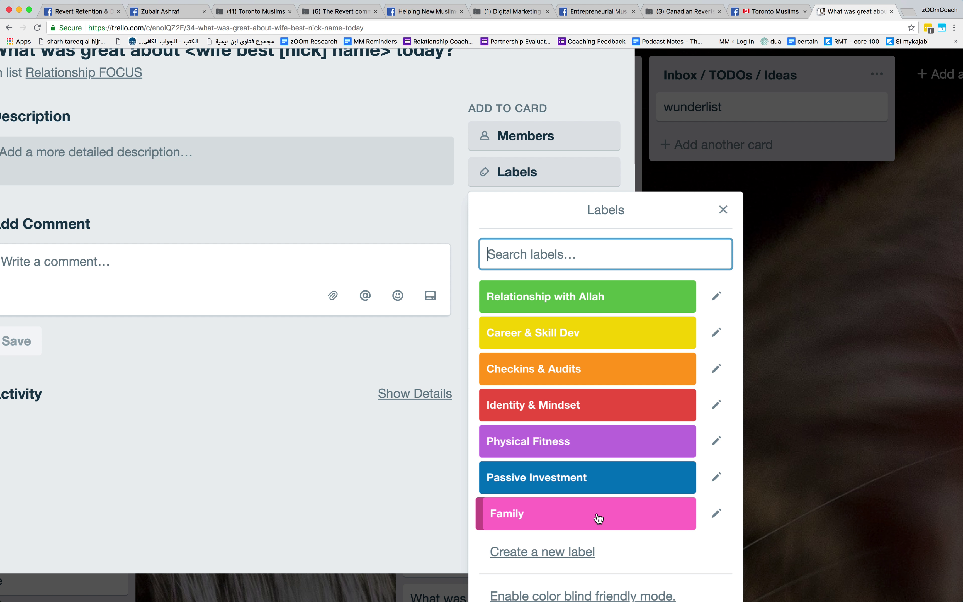
left_click(598, 517)
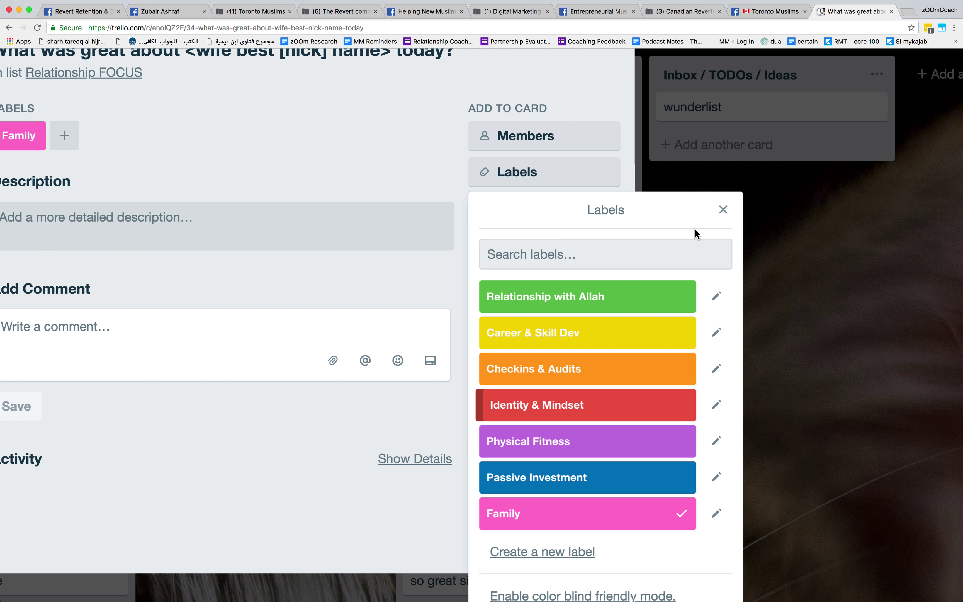
left_click(723, 210)
scroll(680, 240, "up", 3)
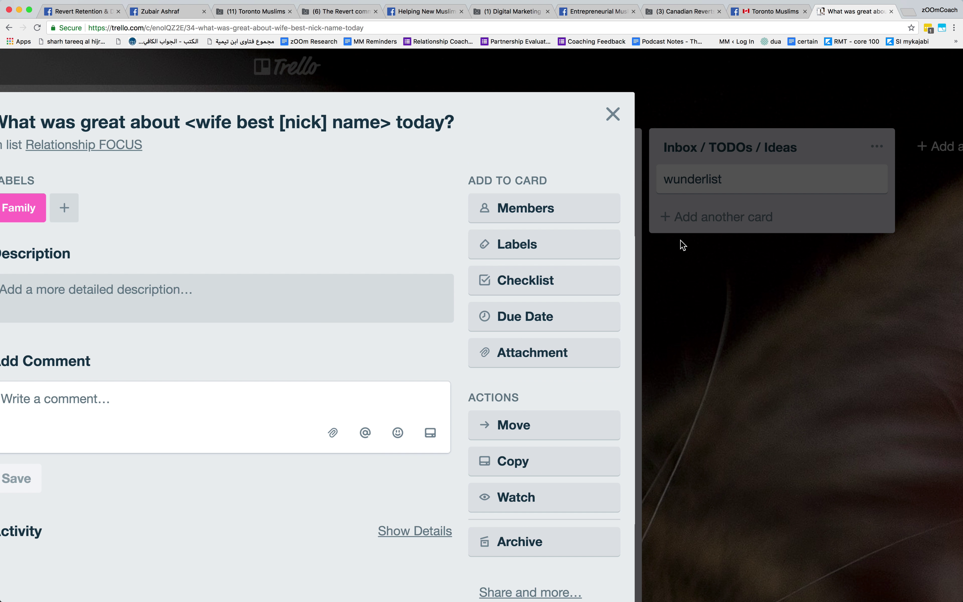
left_click(613, 114)
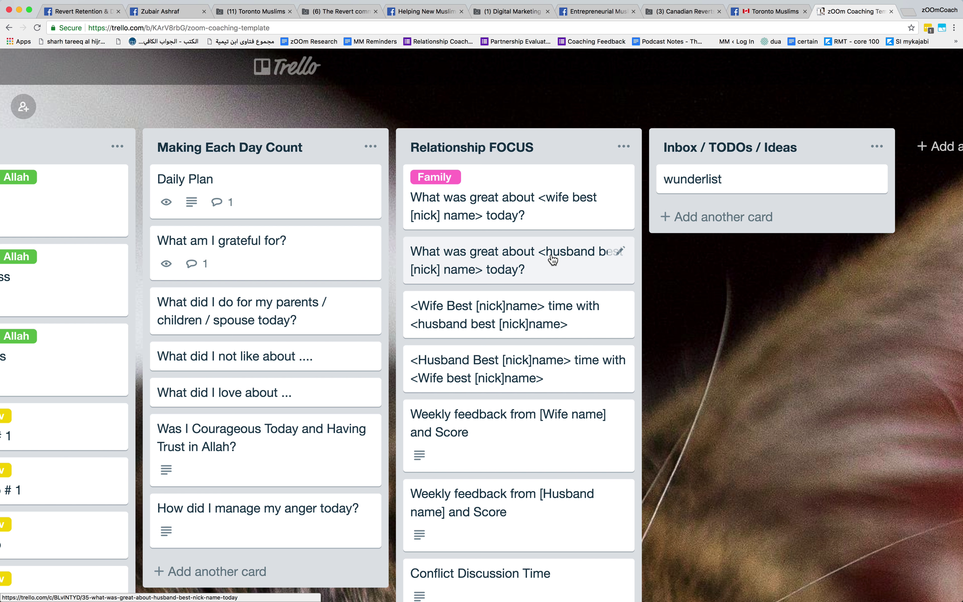
Try the Physical Fitness, Passive Investment and sky labels on the "What was great about <husband best [nick] name> today?" card, removing or dismissing each
key("5")
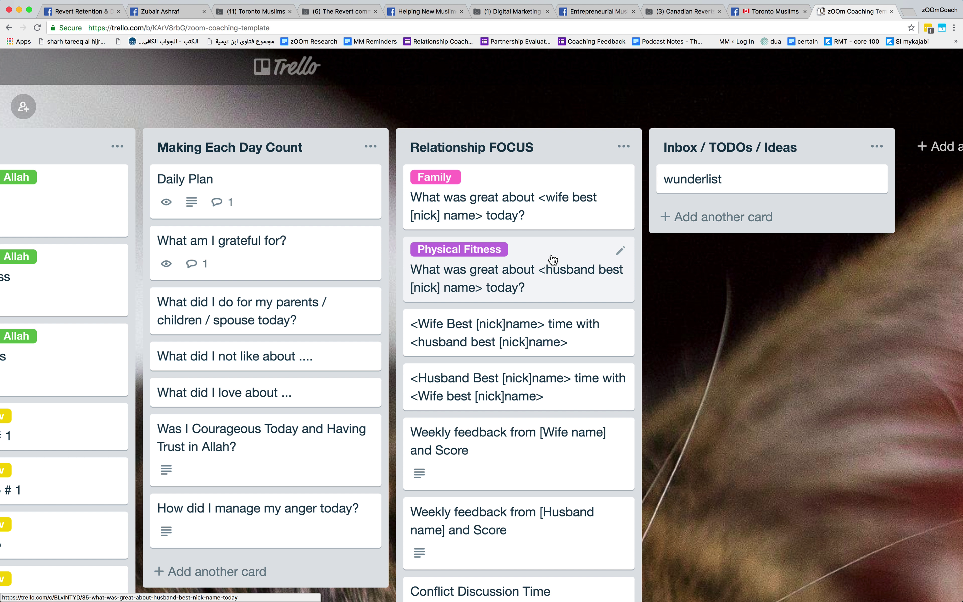
key("5")
key("6")
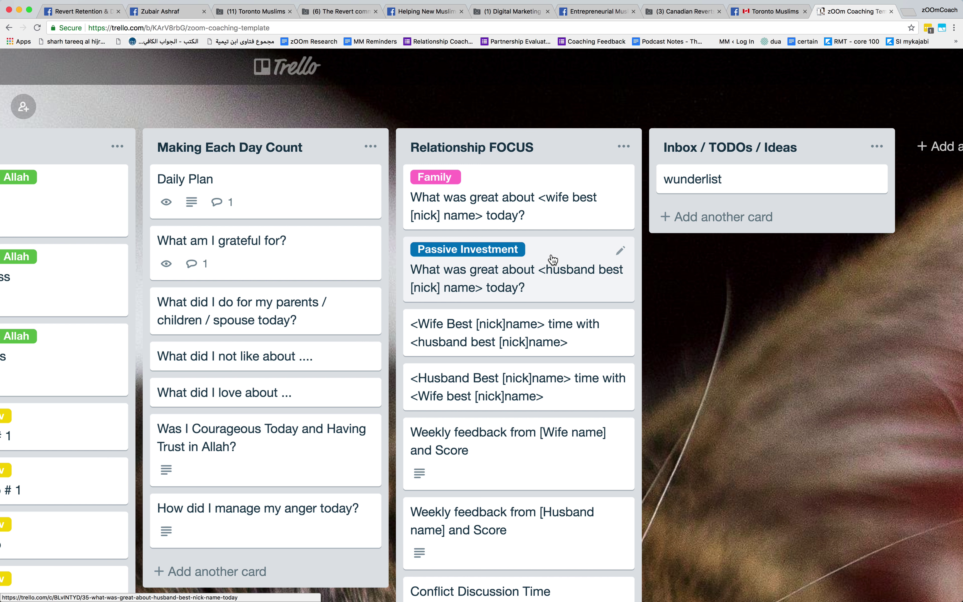
key("6")
key("l")
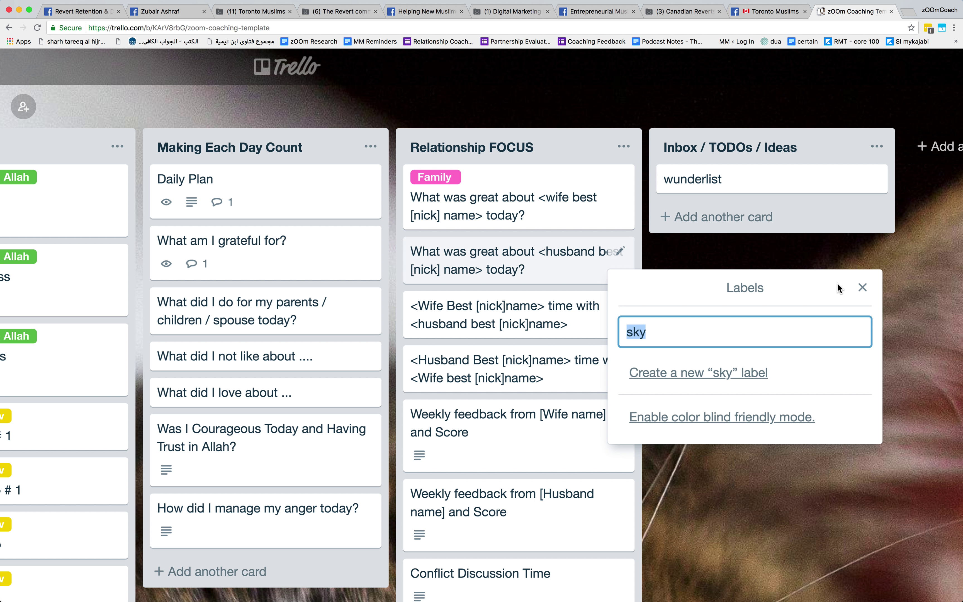
left_click(865, 292)
left_click(864, 290)
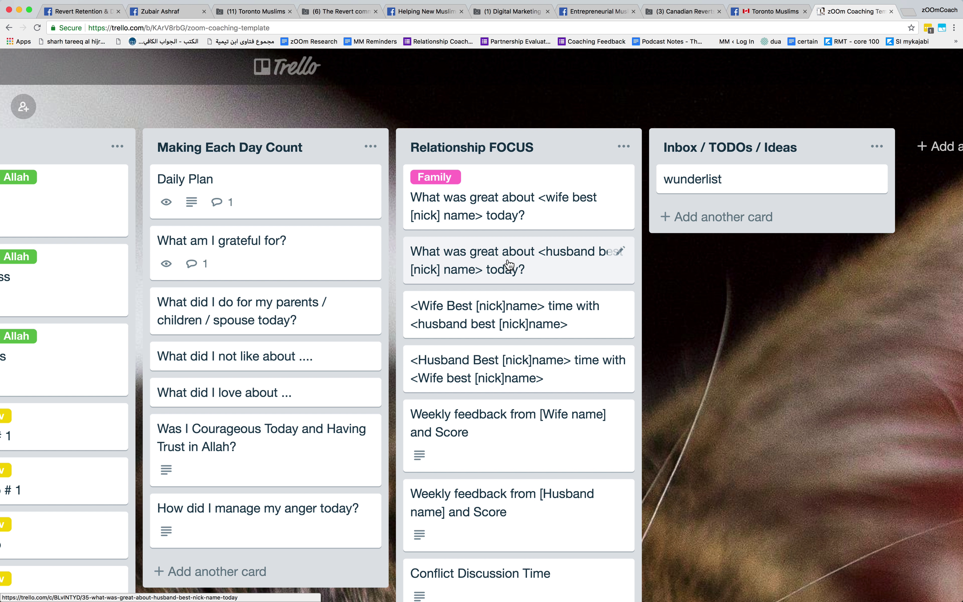
Try four more existing labels and the black label on the "<husband best [nick] name> today?" card, removing or dismissing each
key("4")
key("4")
key("3")
key("3")
key("2")
key("2")
key("1")
key("1")
key("l")
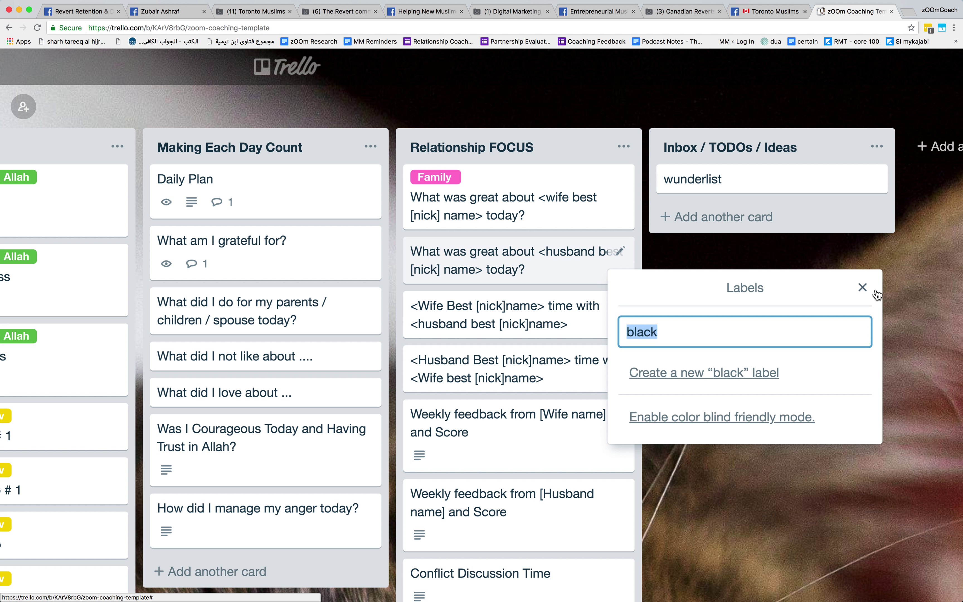
left_click(862, 288)
Inspect the Family label's name and colour settings from the "<husband best [nick] name> today?" card, leaving them unedited
left_click(530, 270)
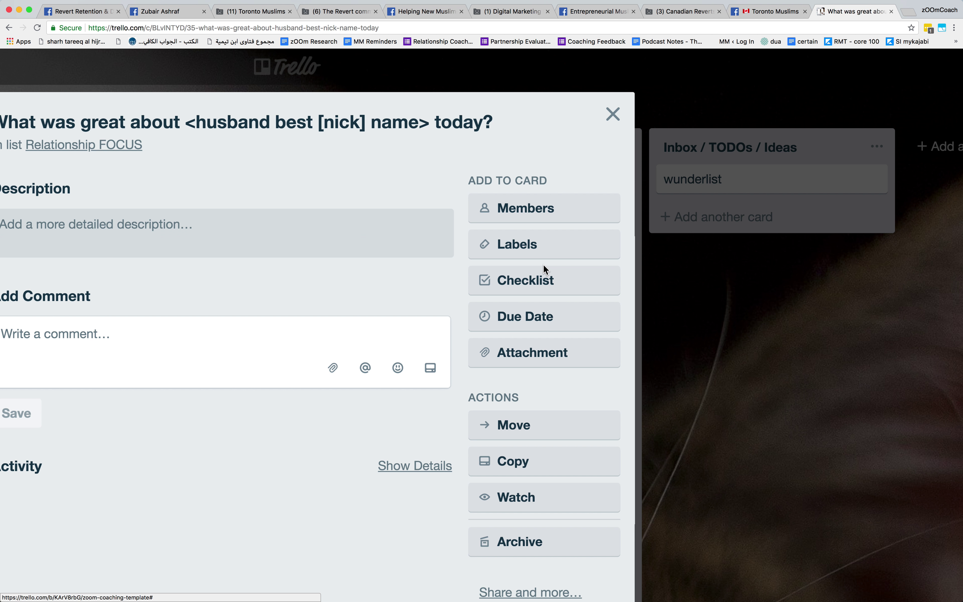
left_click(537, 249)
scroll(583, 421, "down", 2)
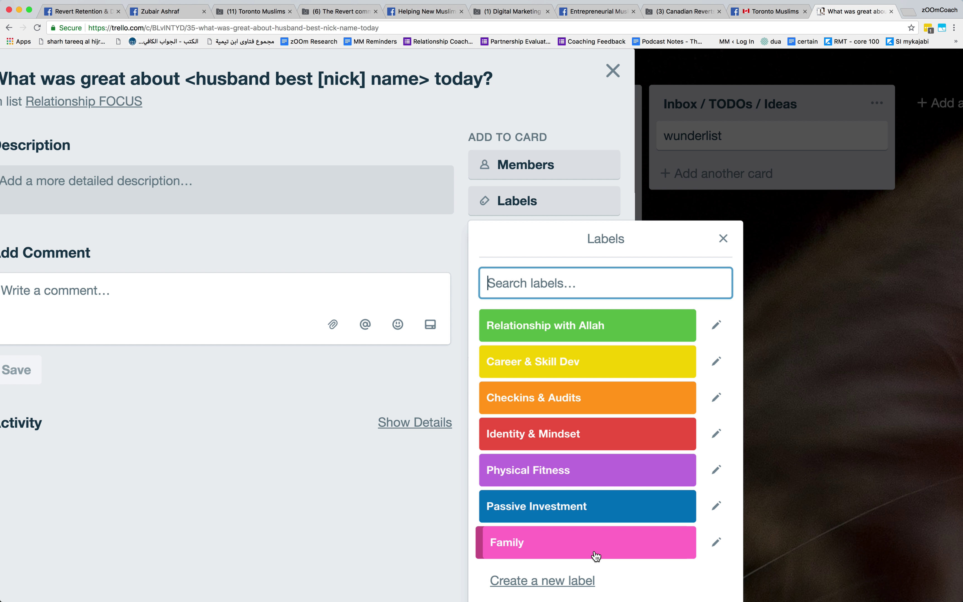
left_click(716, 543)
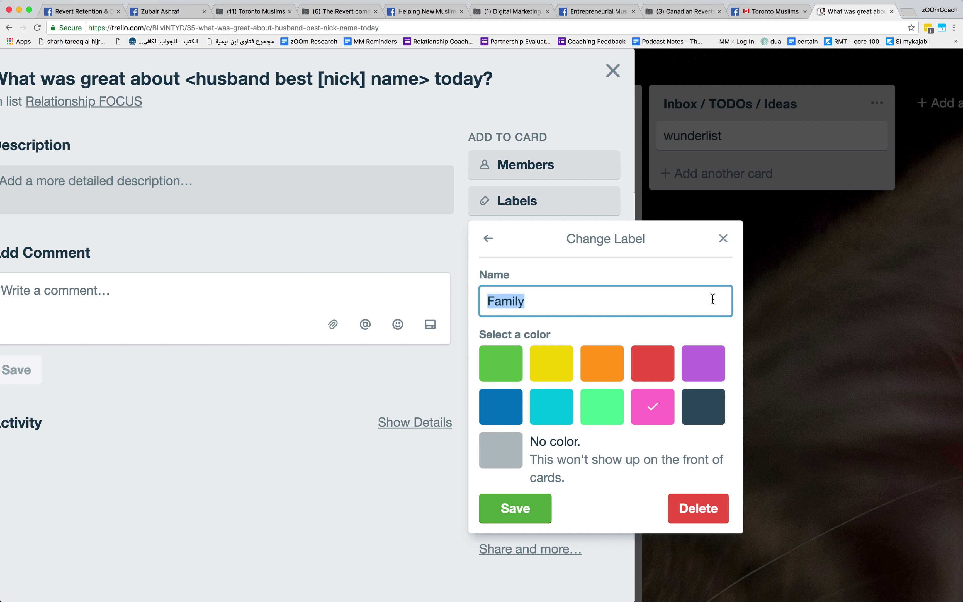
left_click(723, 238)
left_click(614, 73)
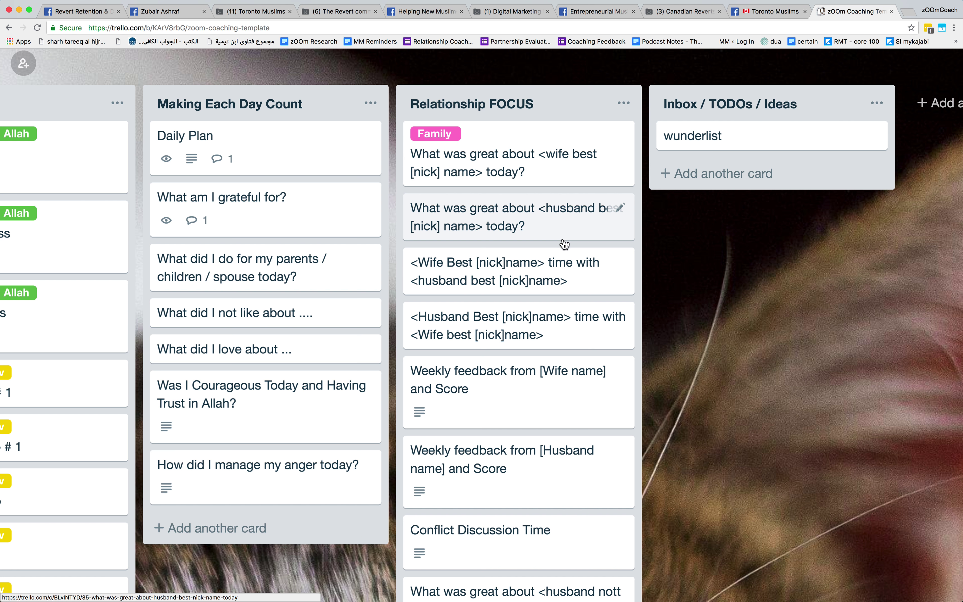
Try the sky and lime labels on the "<husband best [nick] name> today?" card and dismiss the label search each time
key("l")
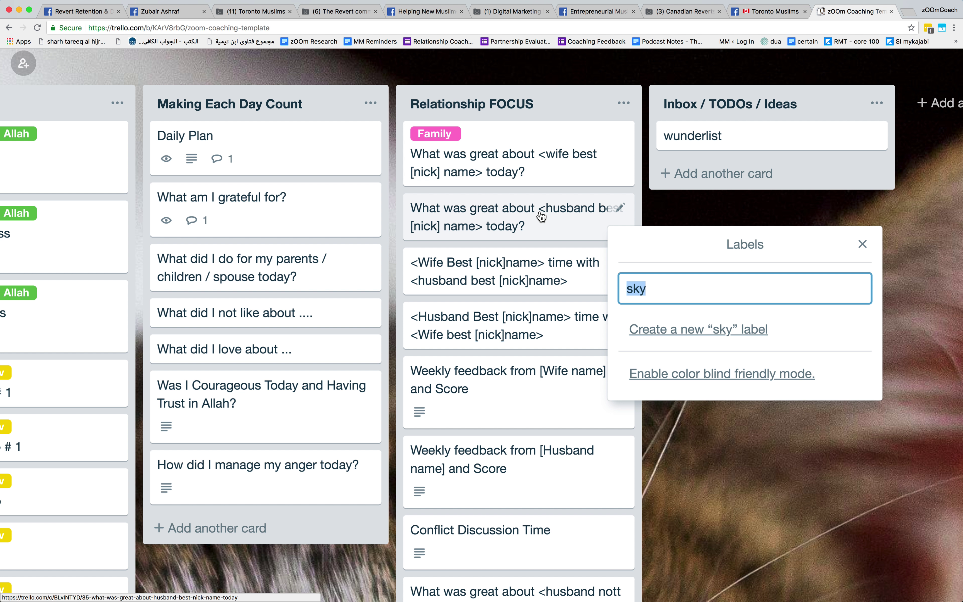
left_click(861, 244)
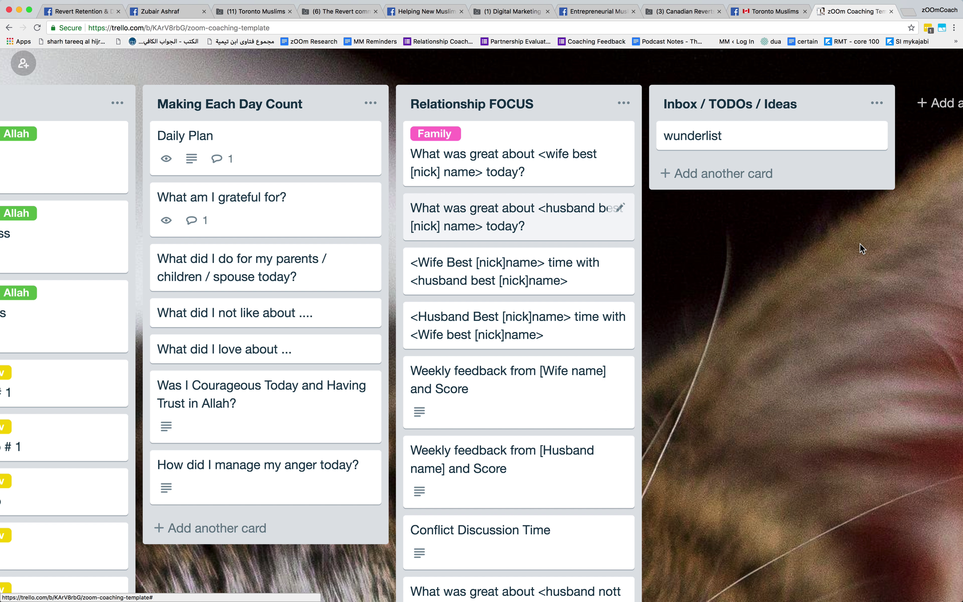
key("l")
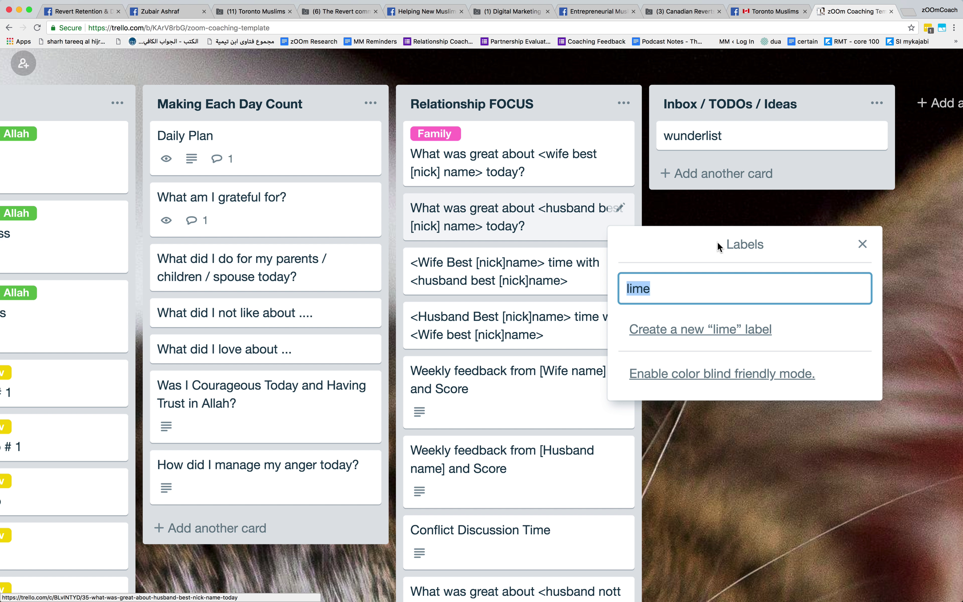
left_click(861, 244)
Apply the Family label to the "<husband best [nick] name> today?" card, both "time with" cards and both "Weekly feedback" cards
key("9")
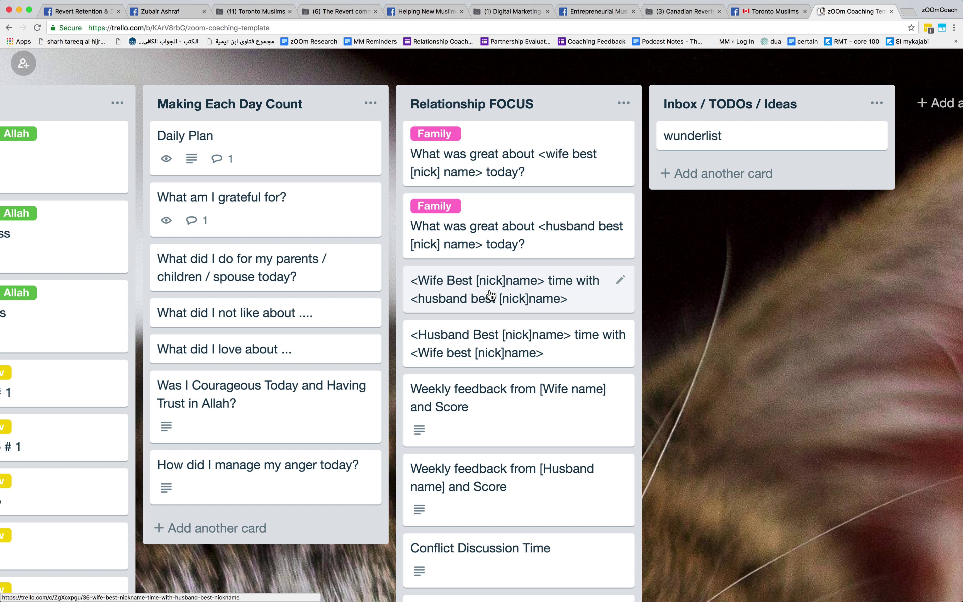
key("9")
key("9")
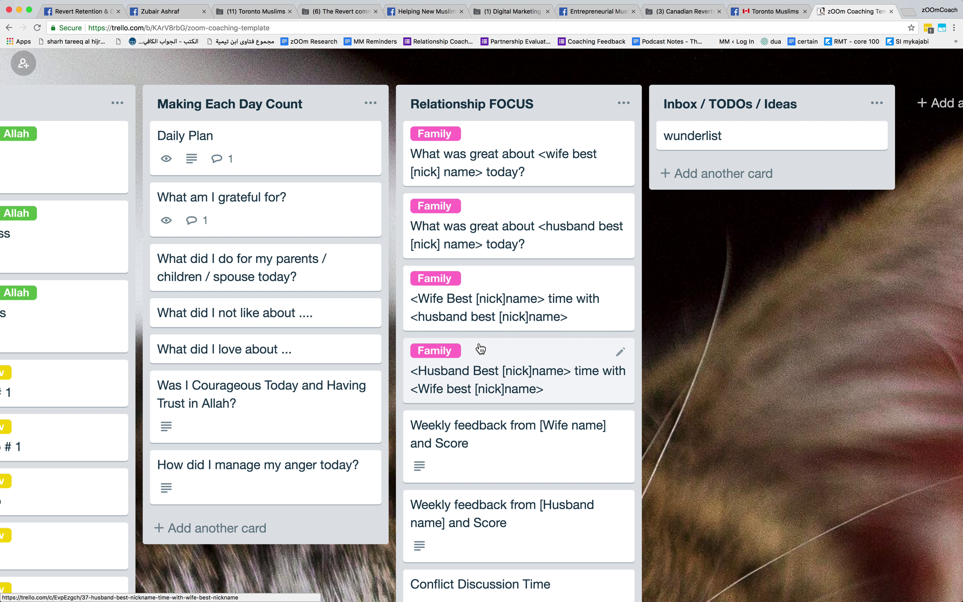
key("9")
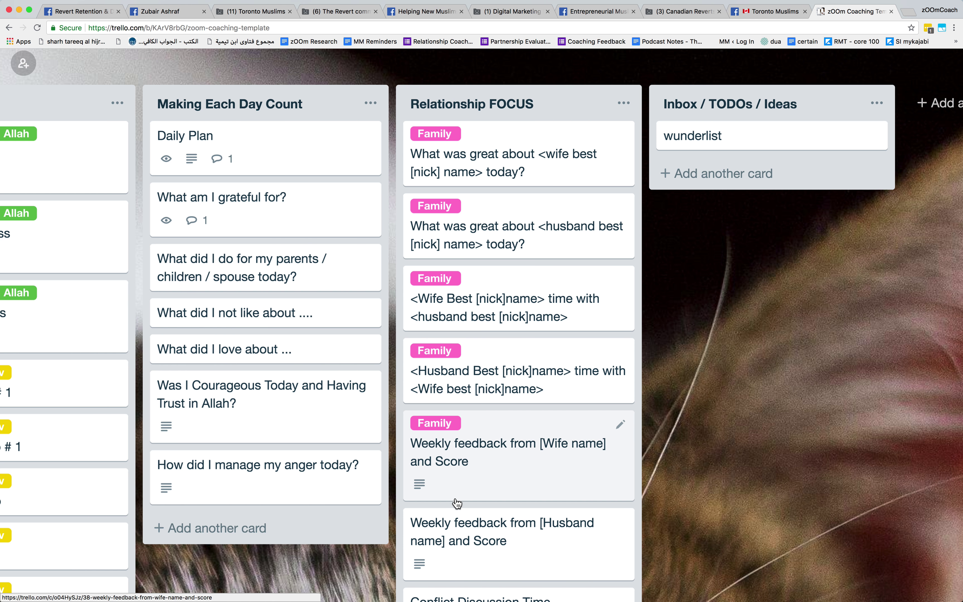
key("9")
Apply the Family label to the remaining Relationship FOCUS cards, from "Conflict Discussion Time" down to "Husband Best Side [nick] name mindset / notes / feedback from coach"
scroll(449, 557, "down", 3)
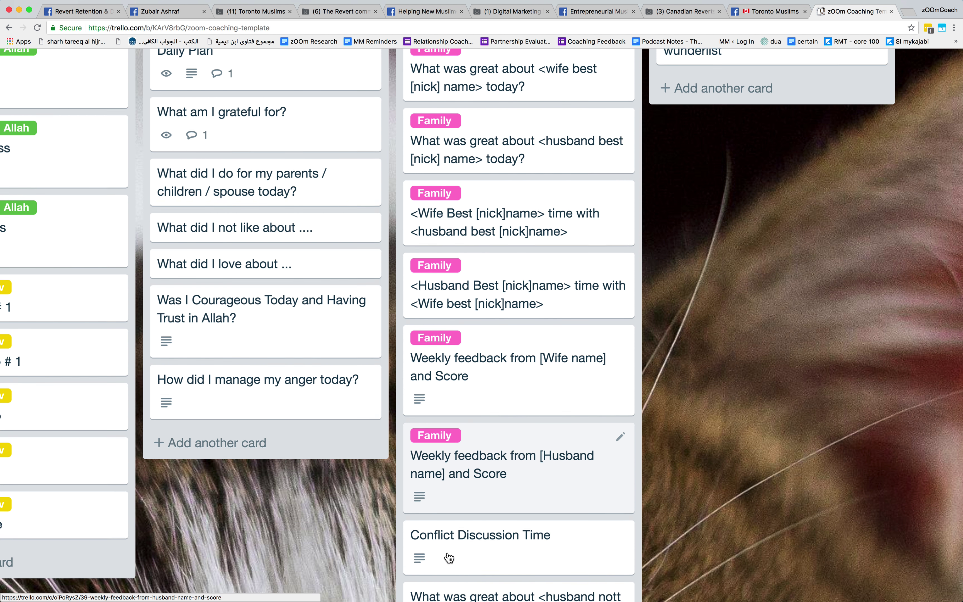
key("9")
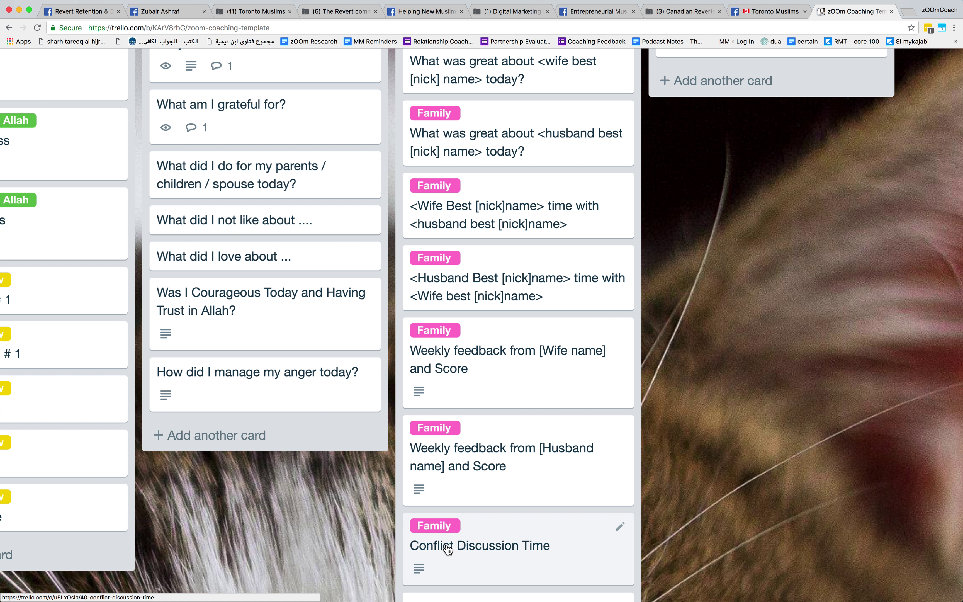
scroll(442, 546, "down", 5)
key("9")
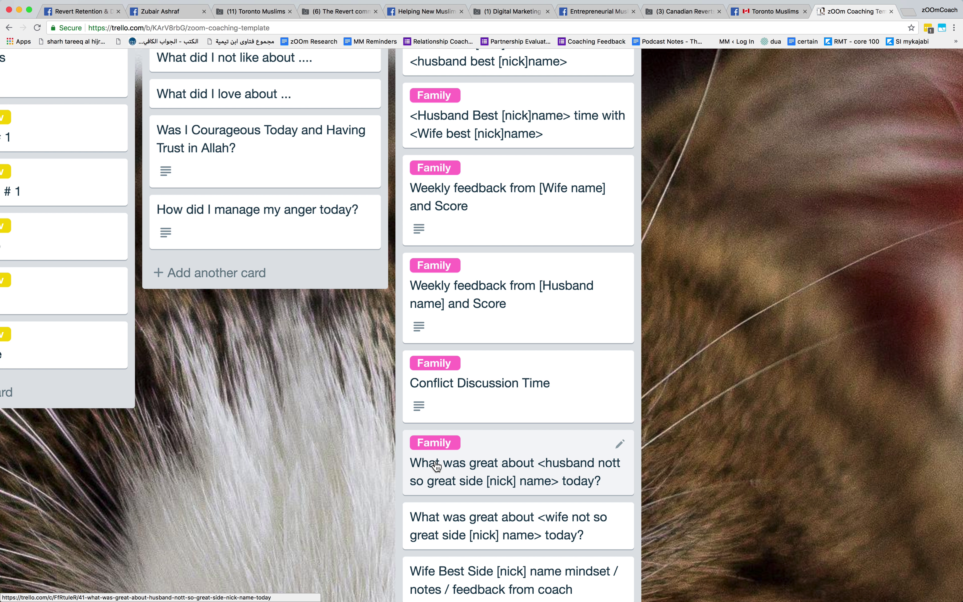
scroll(436, 465, "down", 2)
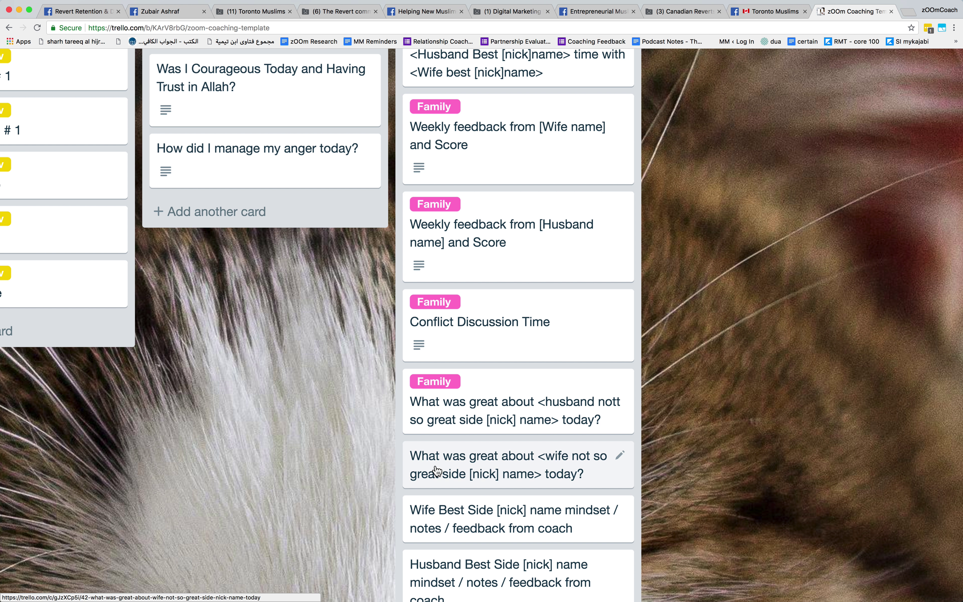
key("9")
scroll(445, 528, "down", 1)
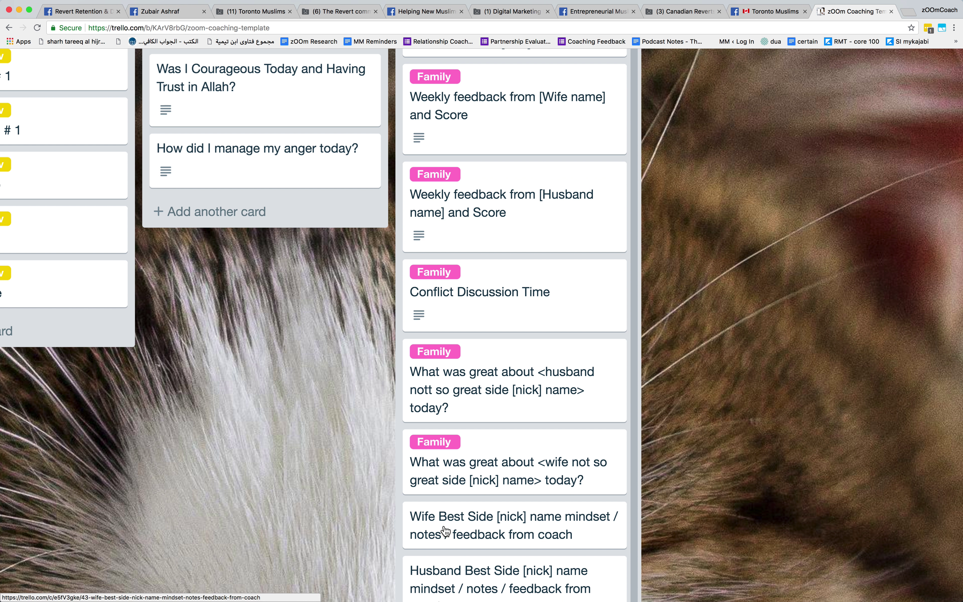
key("9")
scroll(444, 529, "down", 1)
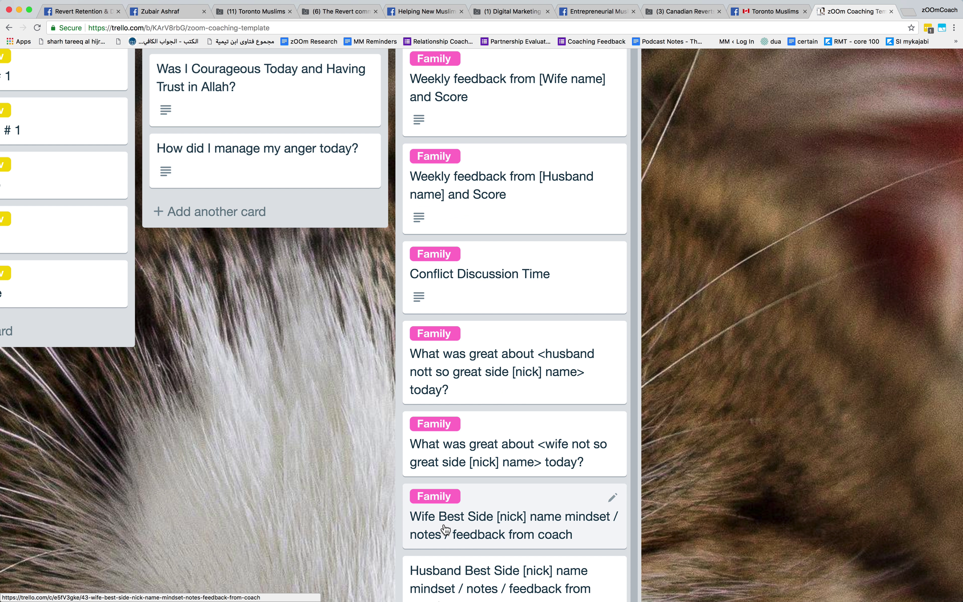
key("9")
scroll(451, 590, "down", 3)
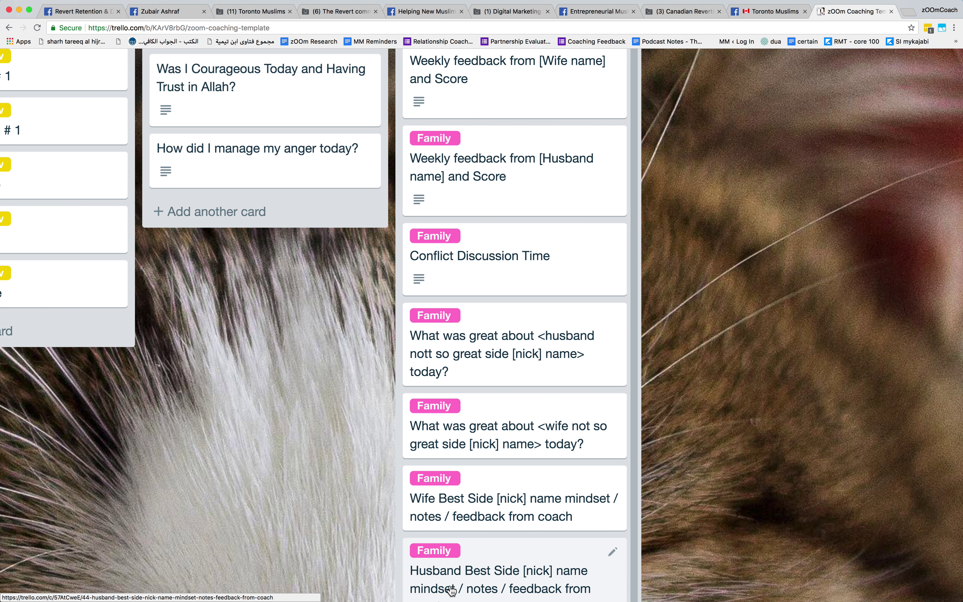
scroll(451, 590, "up", 10)
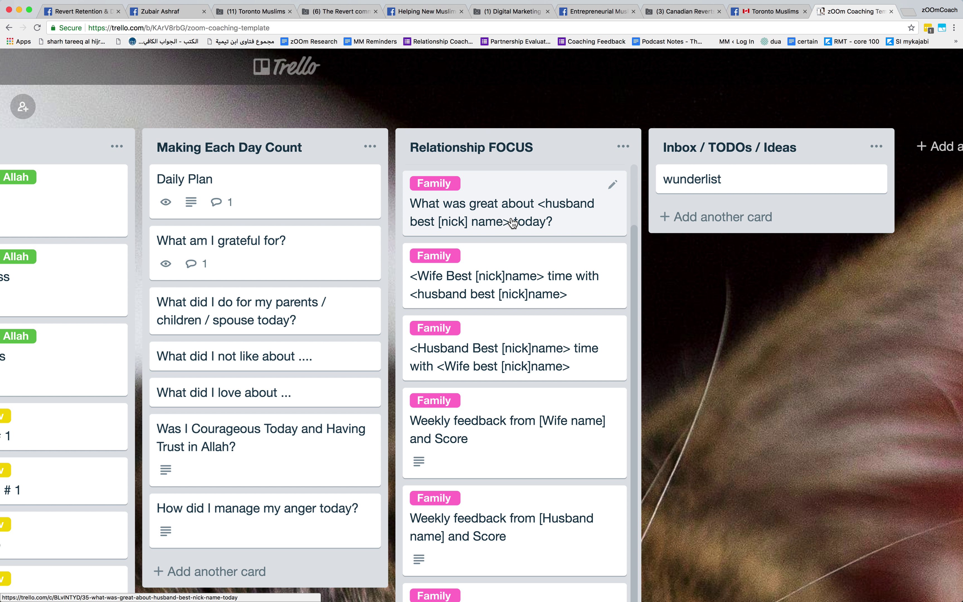
Review the Relationship FOCUS list and view the details of the "What was great about <husband best [nick] name> today?" card, then close it
scroll(543, 317, "down", 6)
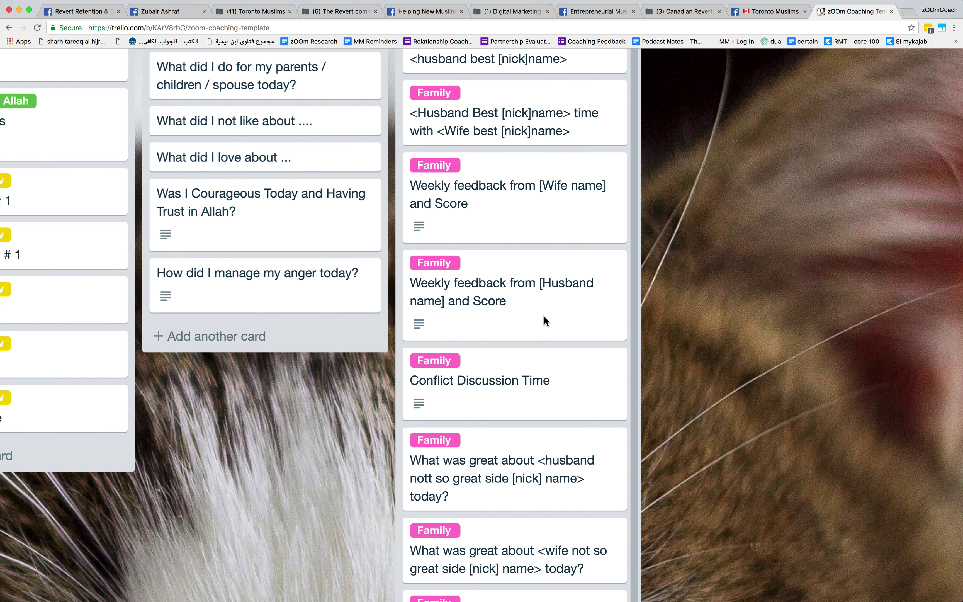
scroll(543, 318, "up", 6)
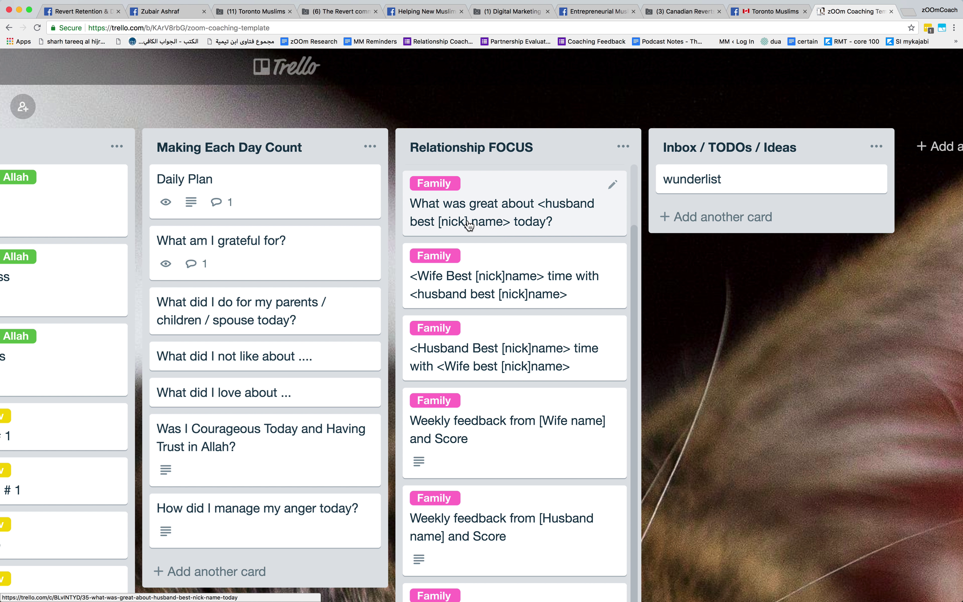
left_click(539, 229)
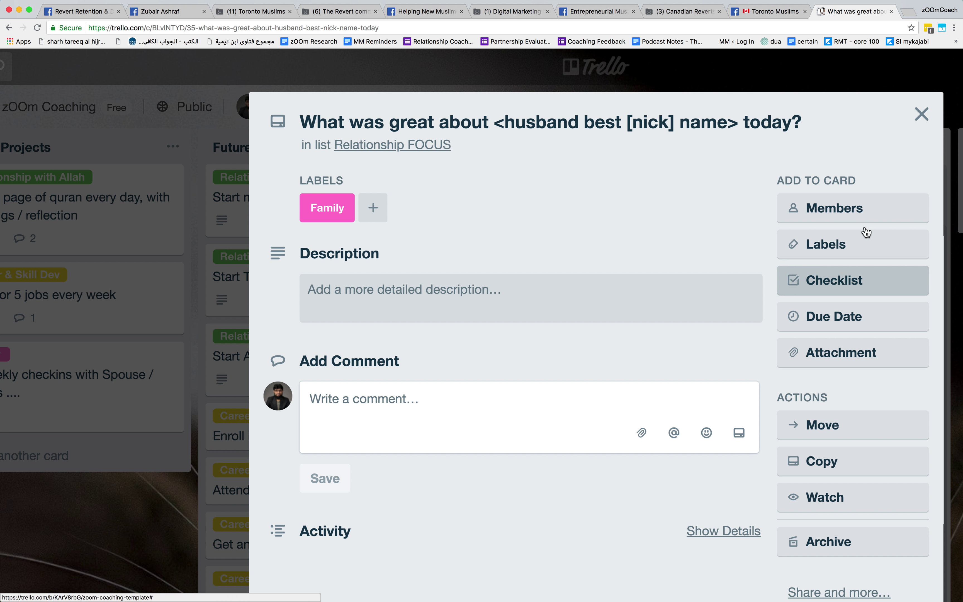
left_click(920, 116)
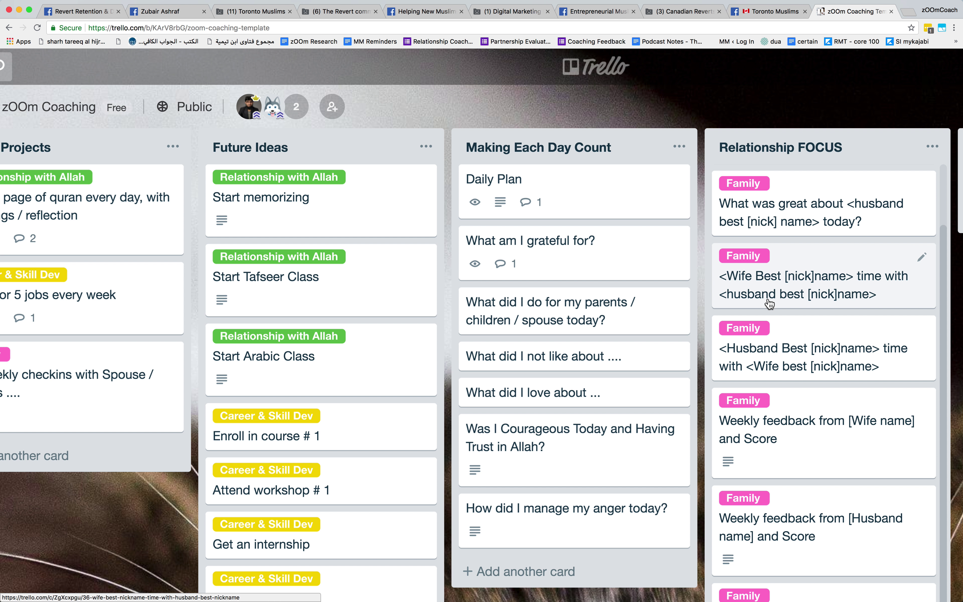
Examine the Relationship FOCUS cards about what was great today, the couple's time together, weekly feedback and conflict discussion
scroll(769, 303, "right", 2)
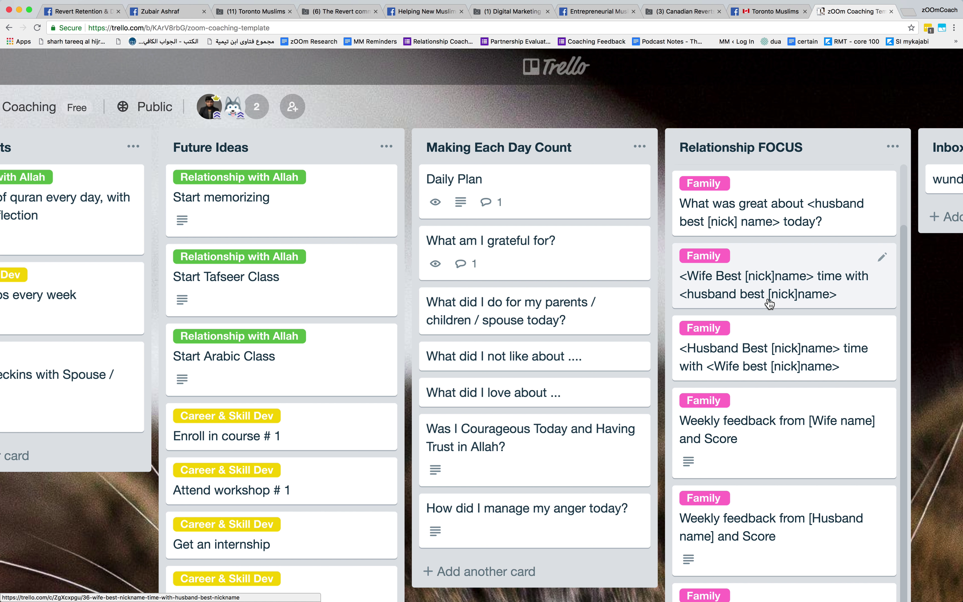
scroll(768, 304, "down", 1)
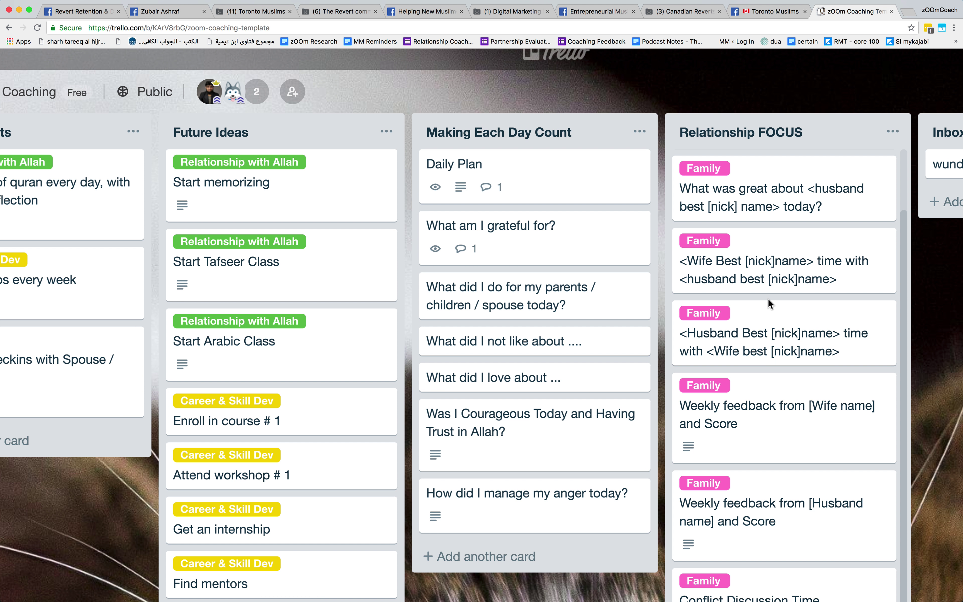
scroll(768, 300, "down", 1)
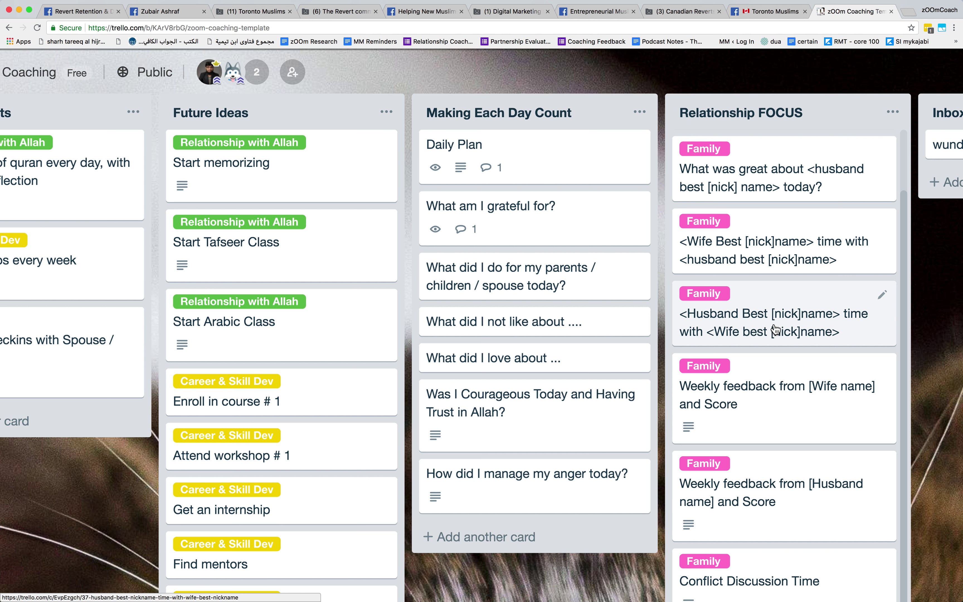
scroll(775, 329, "down", 1)
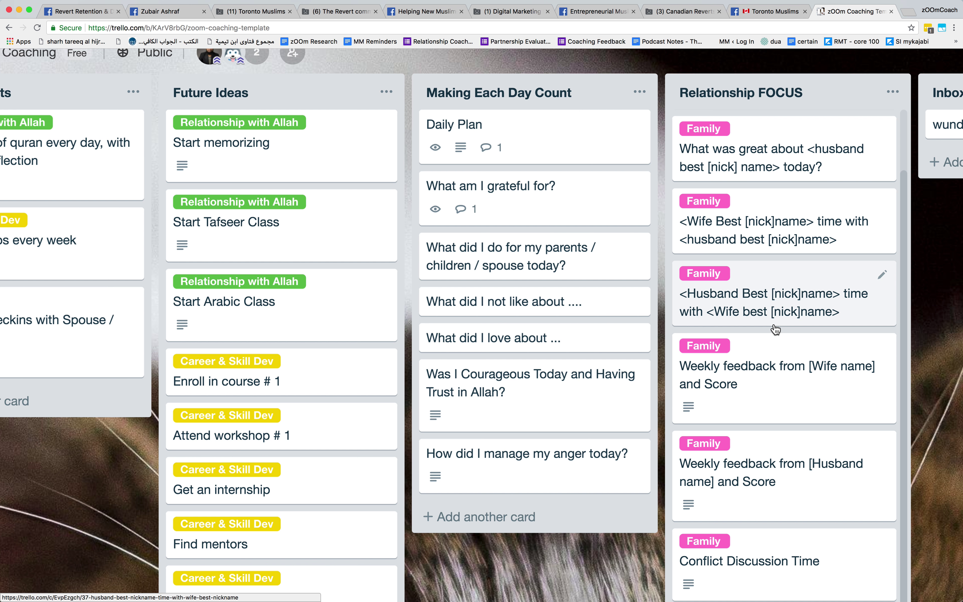
scroll(775, 330, "down", 7)
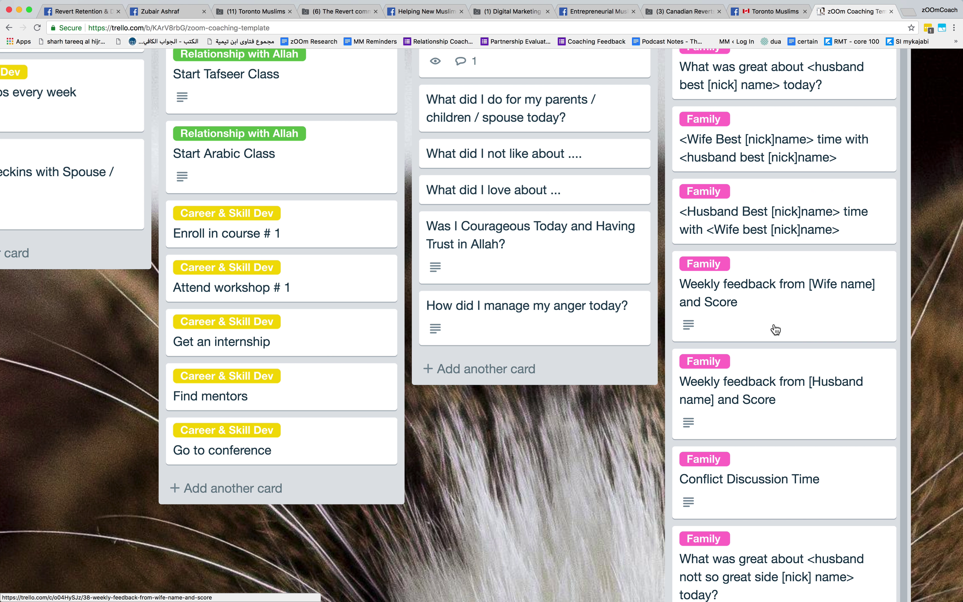
scroll(775, 330, "up", 5)
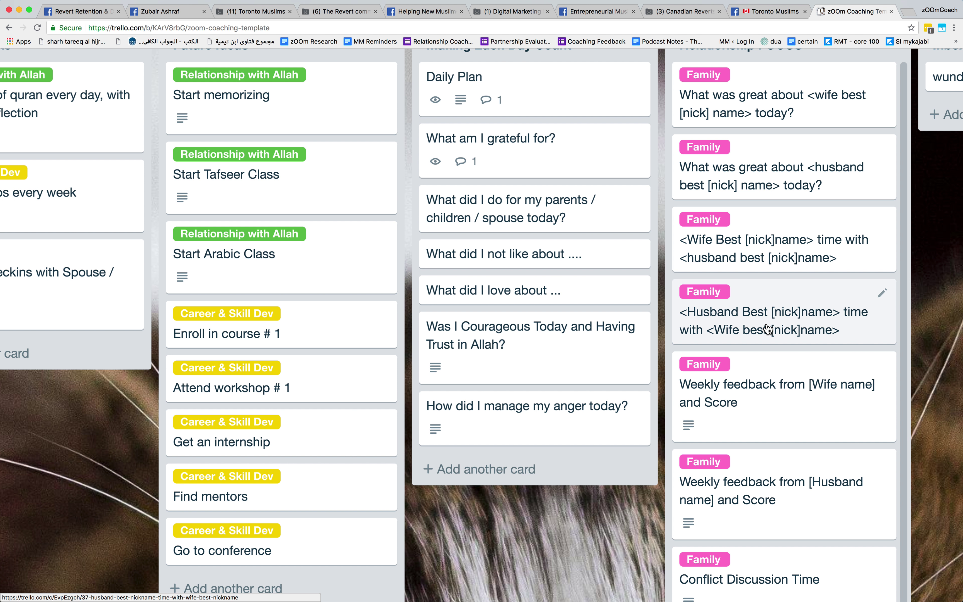
scroll(768, 329, "up", 2)
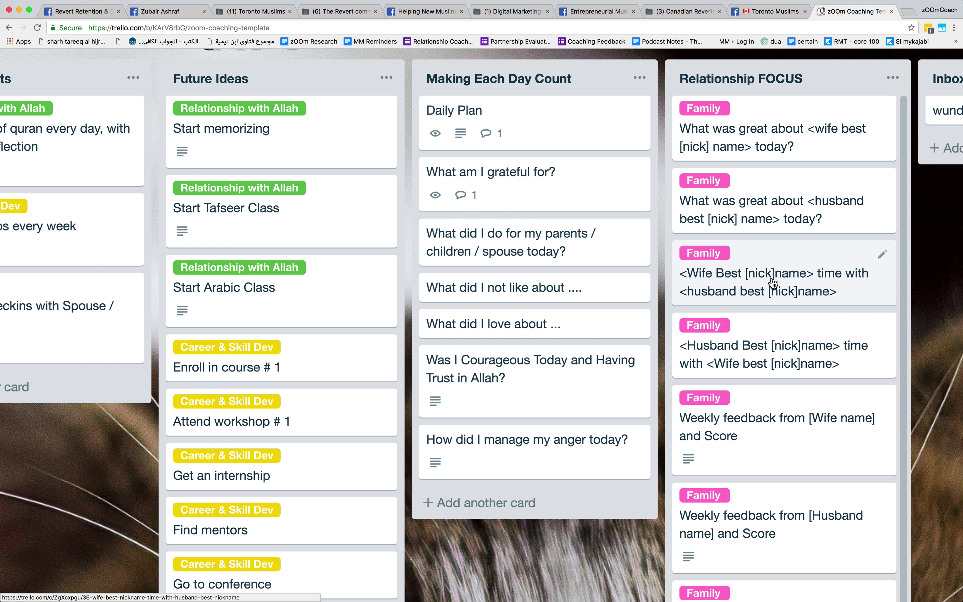
scroll(776, 281, "up", 3)
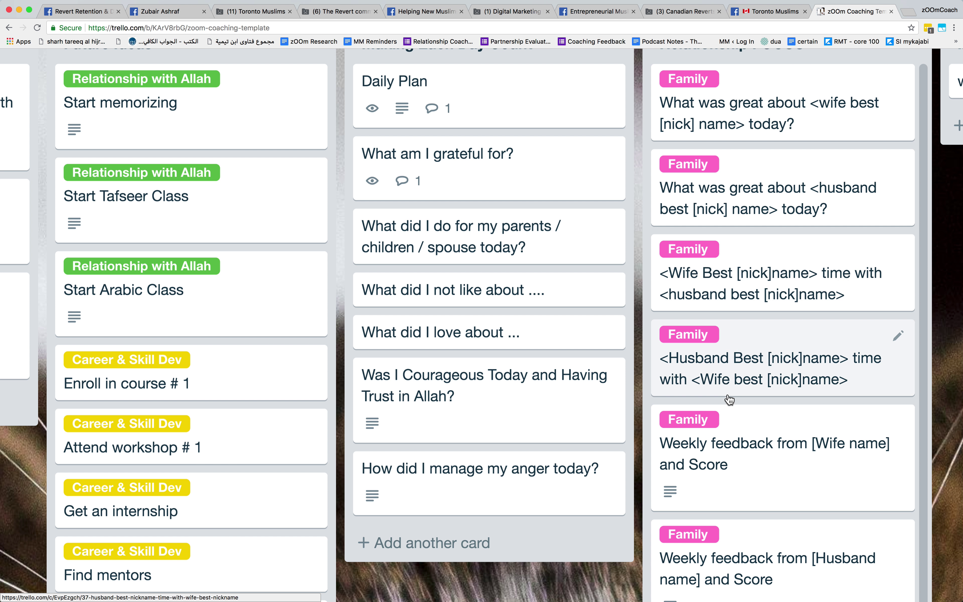
View the "<Husband Best [nick]name> time with <Wife best [nick]name>" card and its description field, and close the card without adding text
scroll(762, 378, "down", 3)
scroll(764, 379, "up", 1)
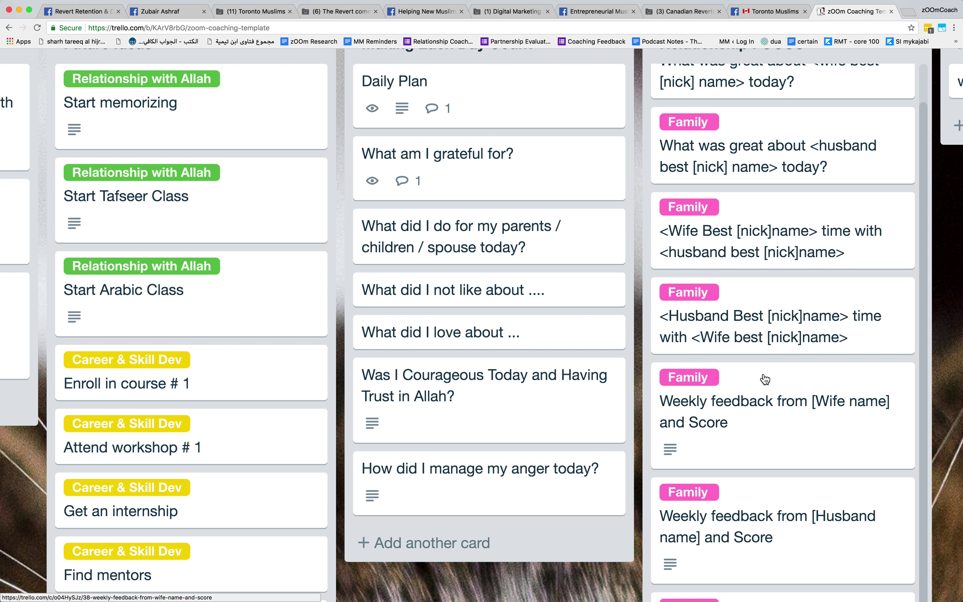
left_click(761, 336)
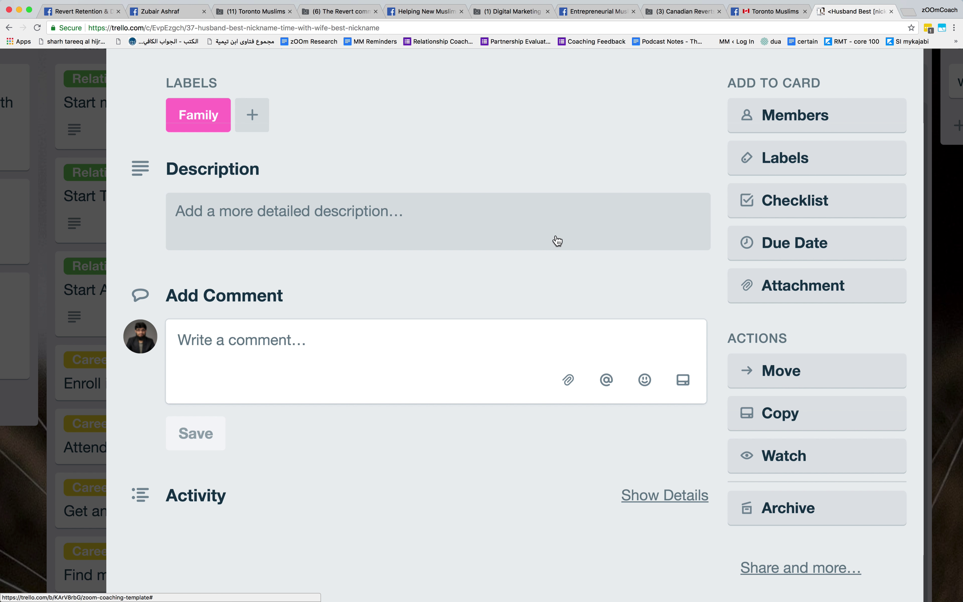
scroll(370, 176, "up", 3)
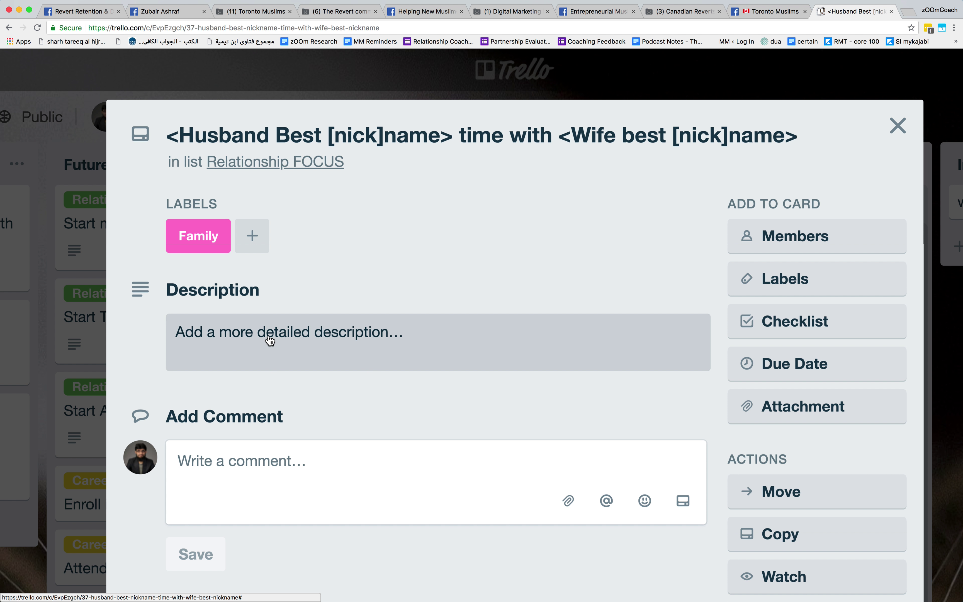
left_click(286, 340)
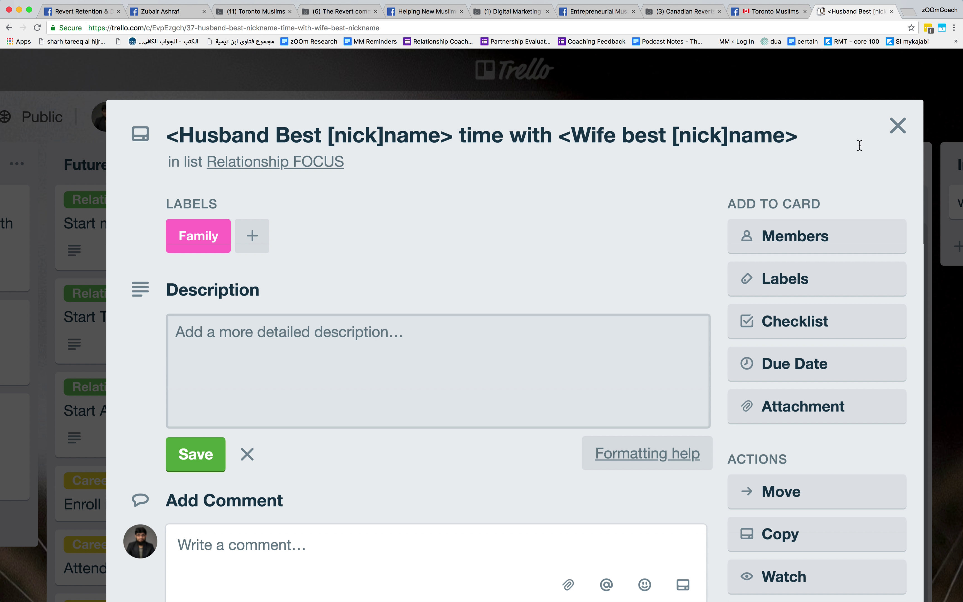
left_click(888, 135)
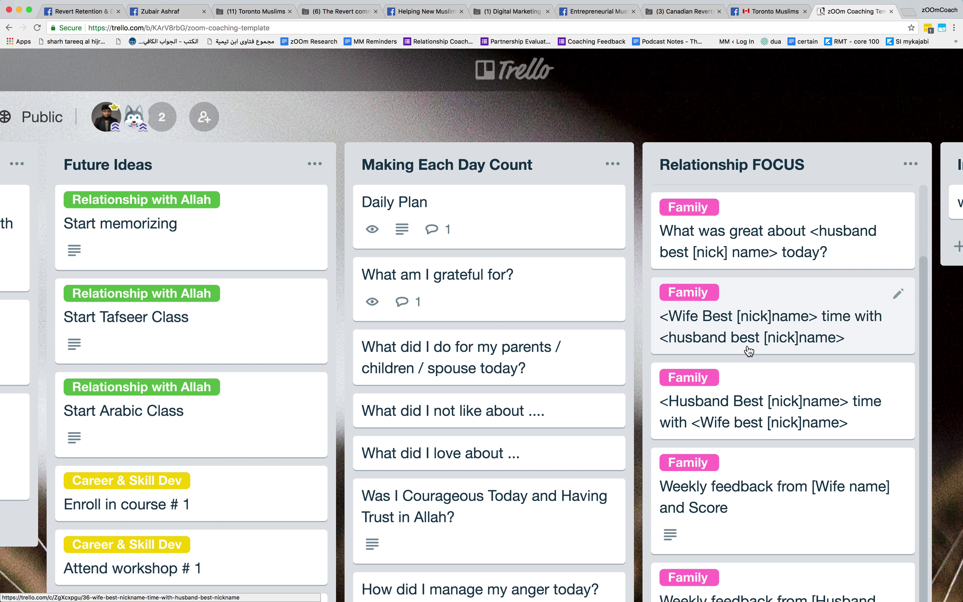
Open the "Weekly feedback from [Wife name] and Score" card and read its description
scroll(749, 351, "down", 5)
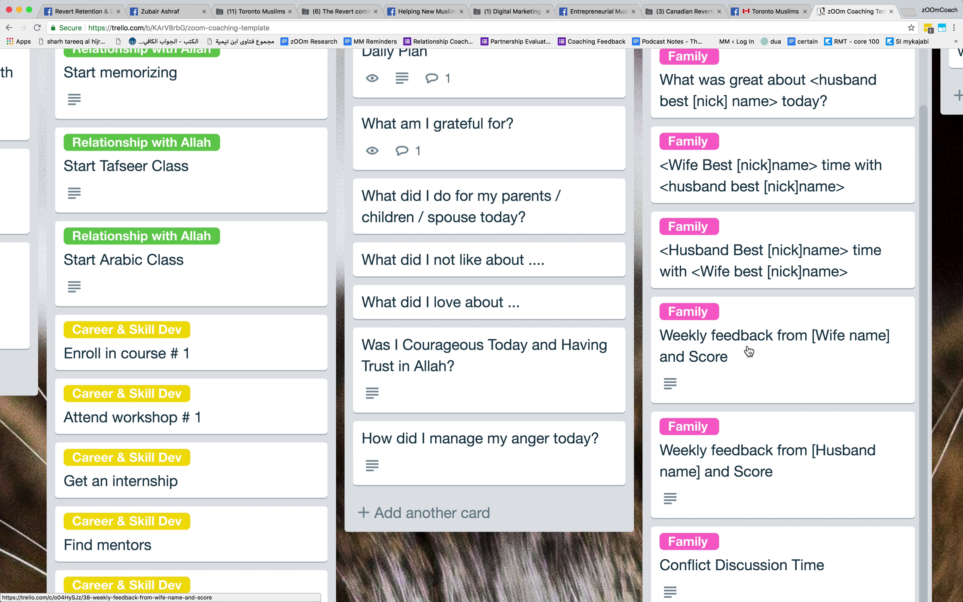
scroll(749, 351, "down", 5)
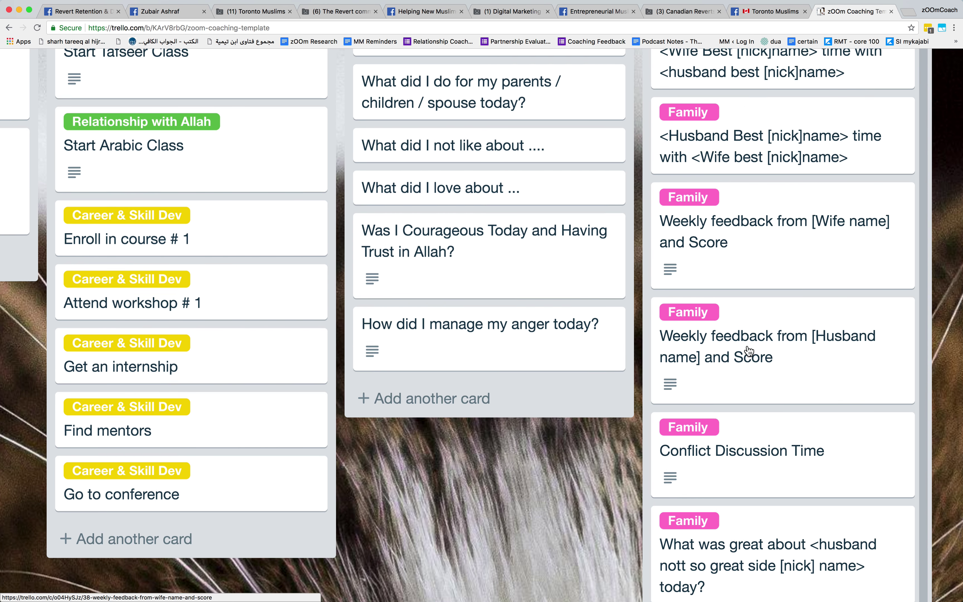
scroll(749, 351, "up", 4)
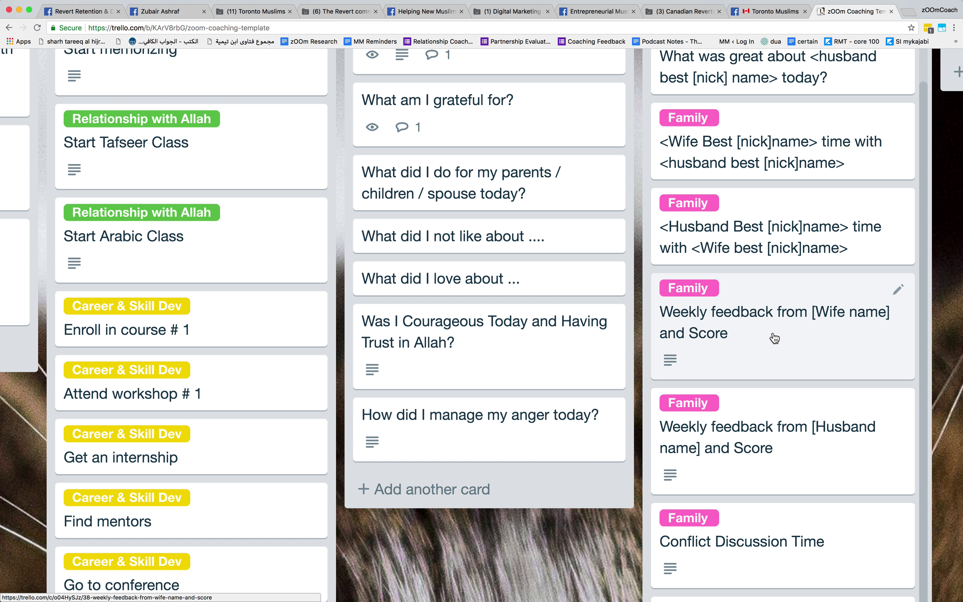
left_click(774, 338)
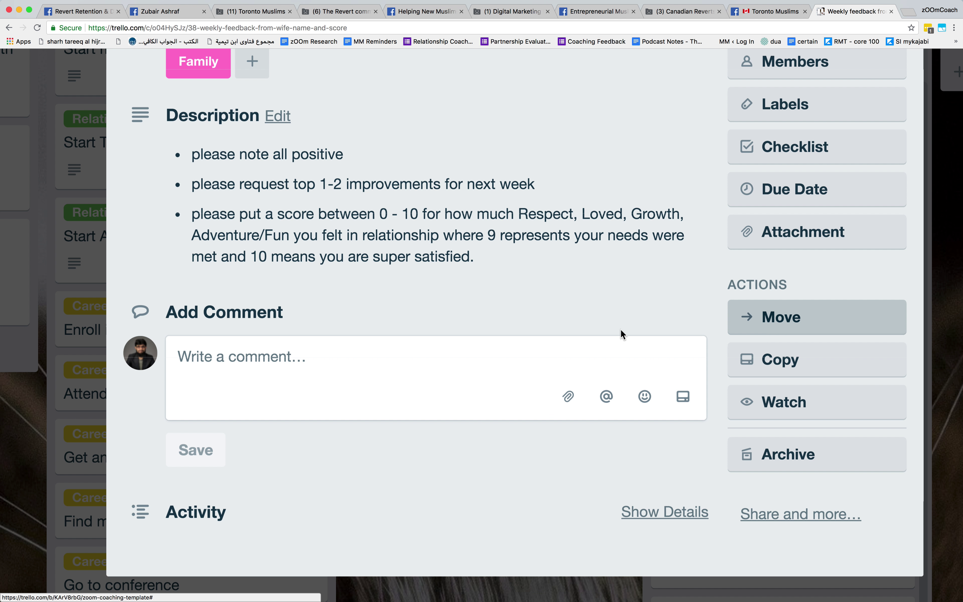
scroll(518, 322, "up", 4)
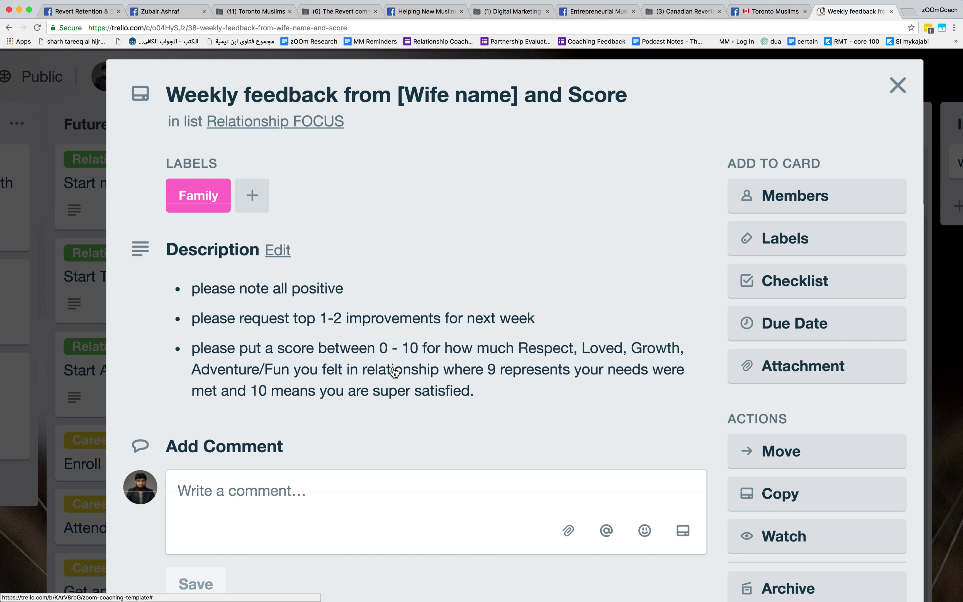